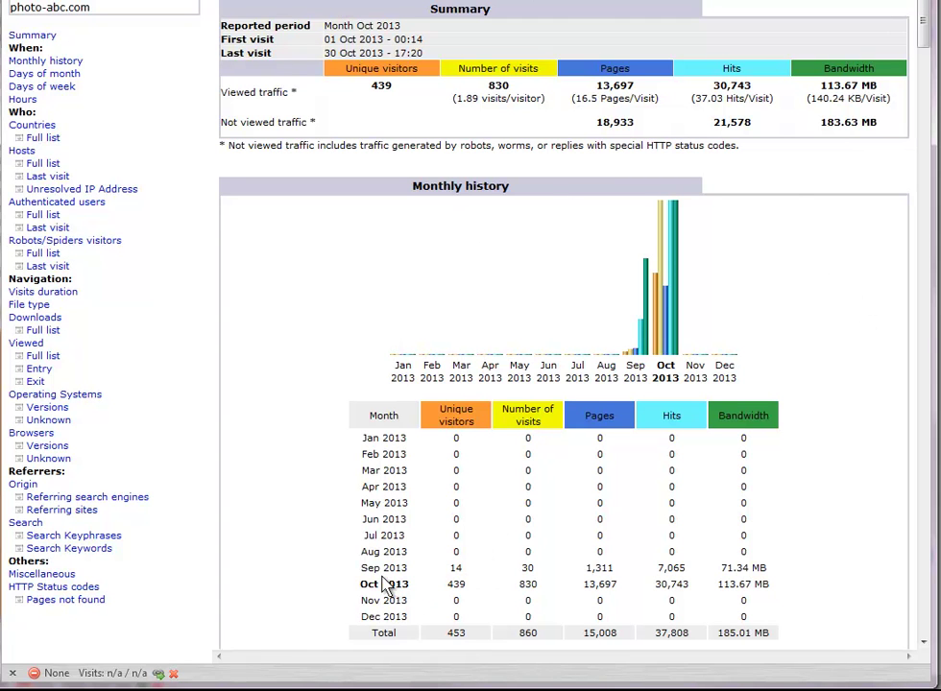
Refresh the October 2013 AWStats report to 831 visits, 13,755 pages and 31,218 hits.
{"action": "left_click_drag", "start_coordinate": [467, 574], "coordinate": [453, 567]}
{"action": "left_click", "coordinate": [455, 567]}
{"action": "scroll", "coordinate": [923, 25], "scroll_direction": "up", "scroll_amount": 1}
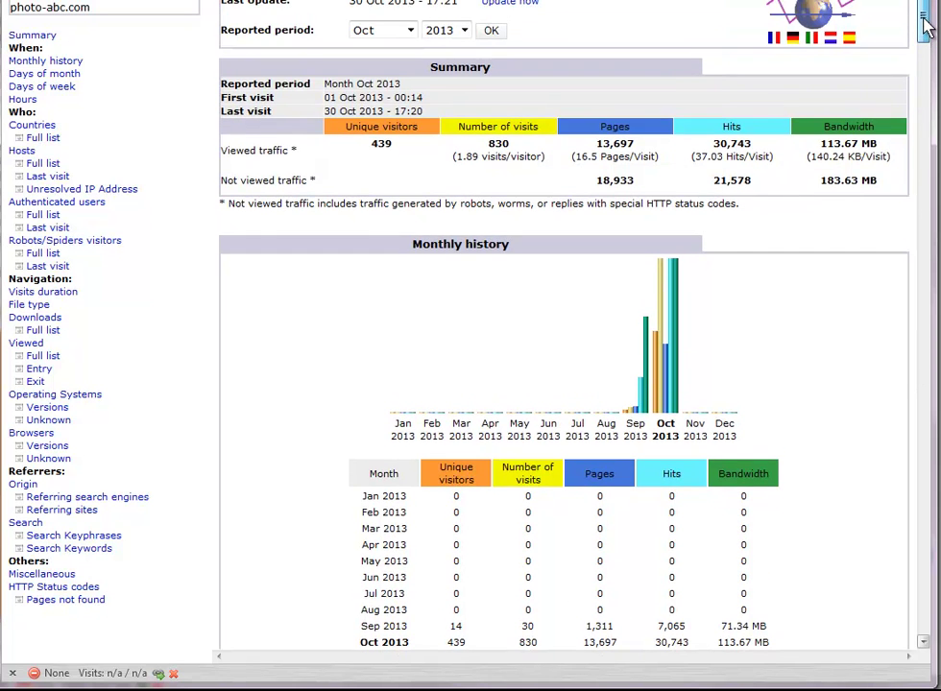
{"action": "left_click", "coordinate": [526, 4]}
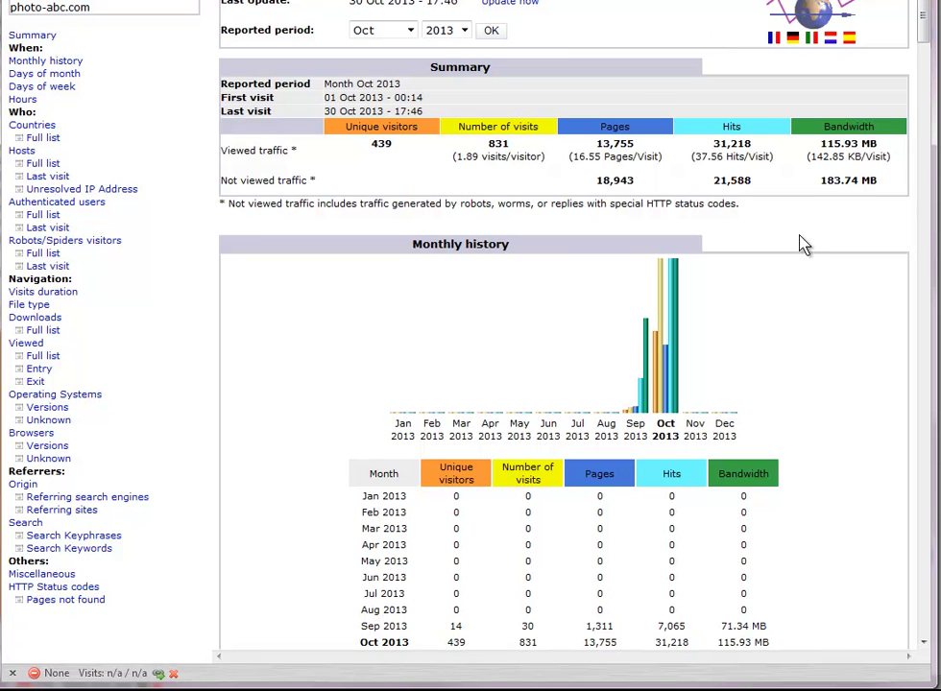
{"action": "left_click_drag", "start_coordinate": [924, 20], "coordinate": [918, 99]}
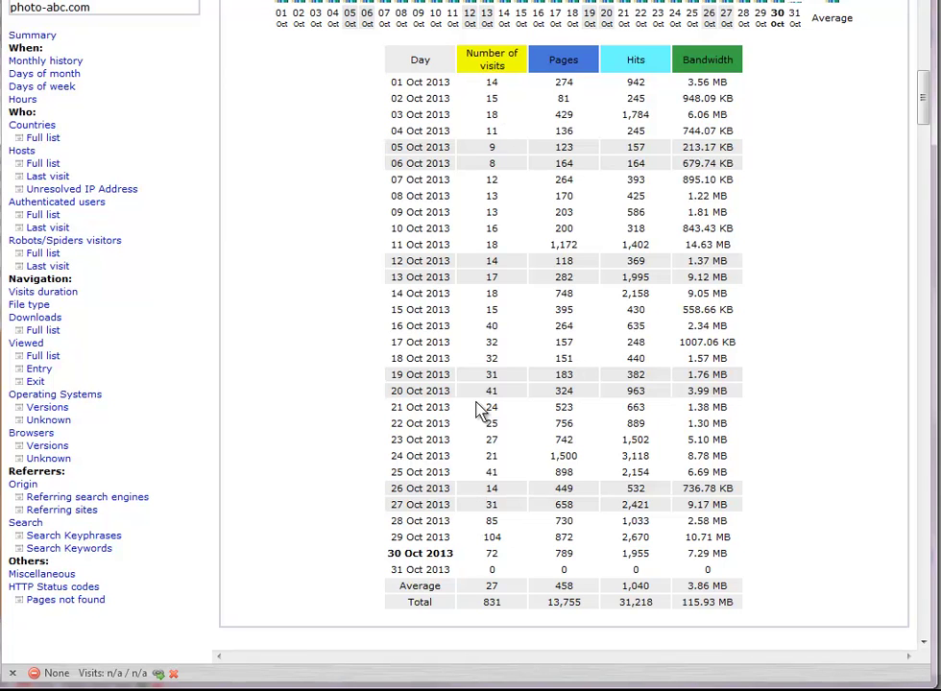
Check the 29 and 30 October visit counts (104 and 72), then move to the referrers section.
{"action": "double_click", "coordinate": [488, 540]}
{"action": "double_click", "coordinate": [490, 554]}
{"action": "left_click", "coordinate": [516, 554]}
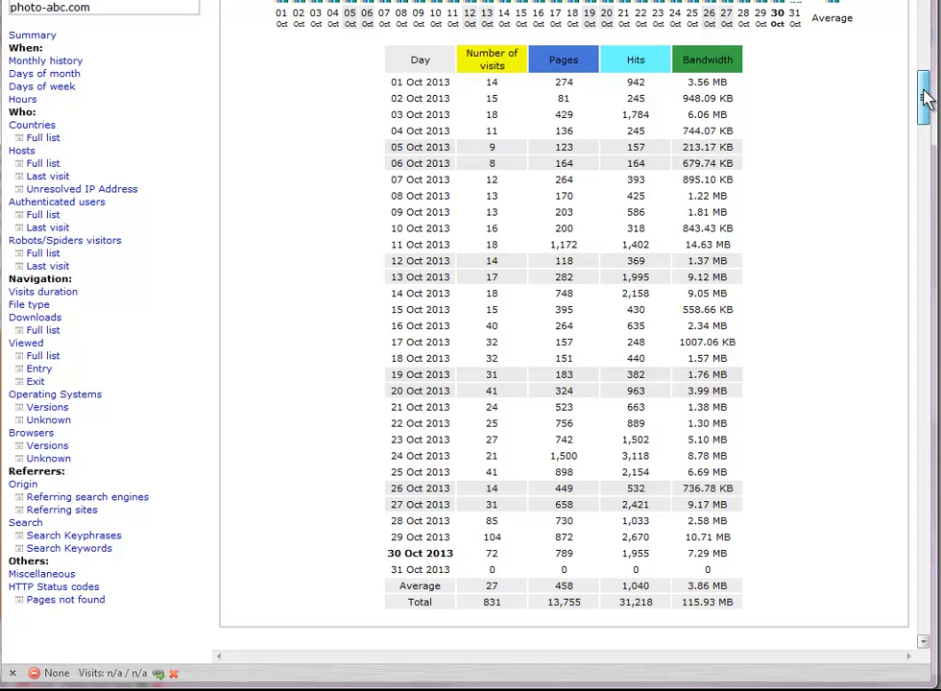
{"action": "scroll", "coordinate": [842, 258], "scroll_direction": "down", "scroll_amount": 20}
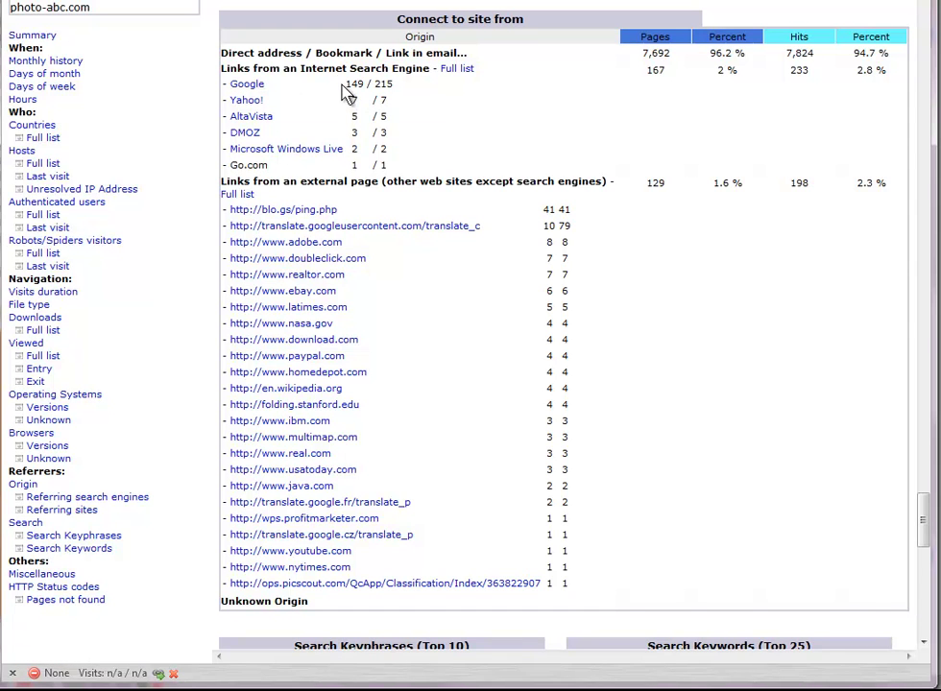
Highlight Google's 149 / 215 referral count among the search engine referrers.
{"action": "left_click_drag", "start_coordinate": [343, 85], "coordinate": [420, 96]}
{"action": "left_click", "coordinate": [657, 219]}
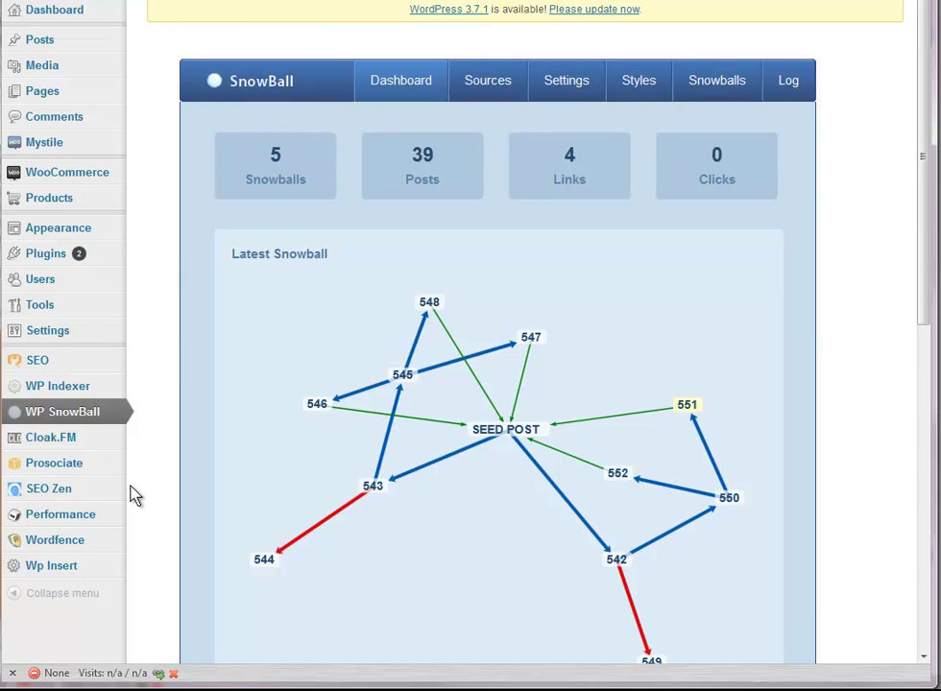
Open the WP Indexer dashboard showing 123 of 148 posts and 246 of 623 tags indexed.
{"action": "mouse_move", "coordinate": [56, 390]}
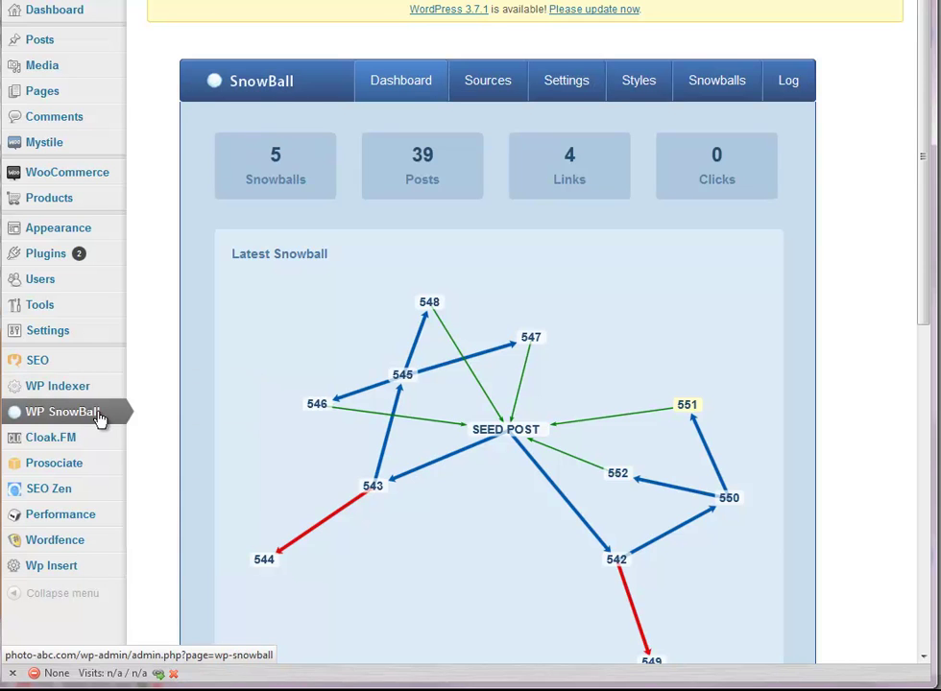
{"action": "left_click", "coordinate": [67, 391]}
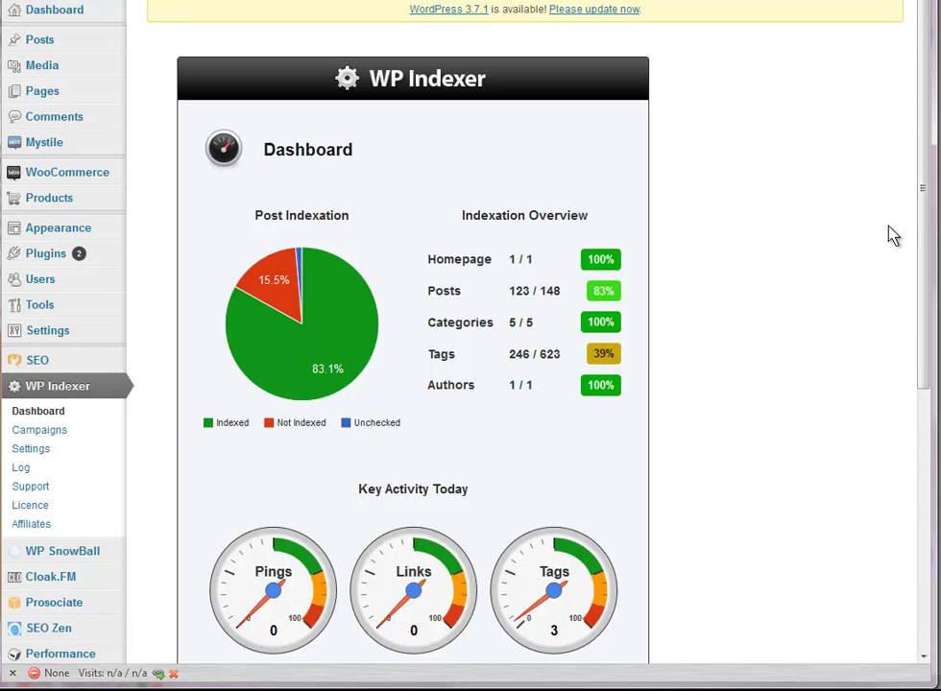
Scroll the WP Indexer dashboard while the WP SnowBall page loads.
{"action": "mouse_move", "coordinate": [924, 211]}
{"action": "left_mouse_down"}
{"action": "mouse_move", "coordinate": [924, 336]}
{"action": "mouse_move", "coordinate": [929, 190]}
{"action": "left_mouse_up"}
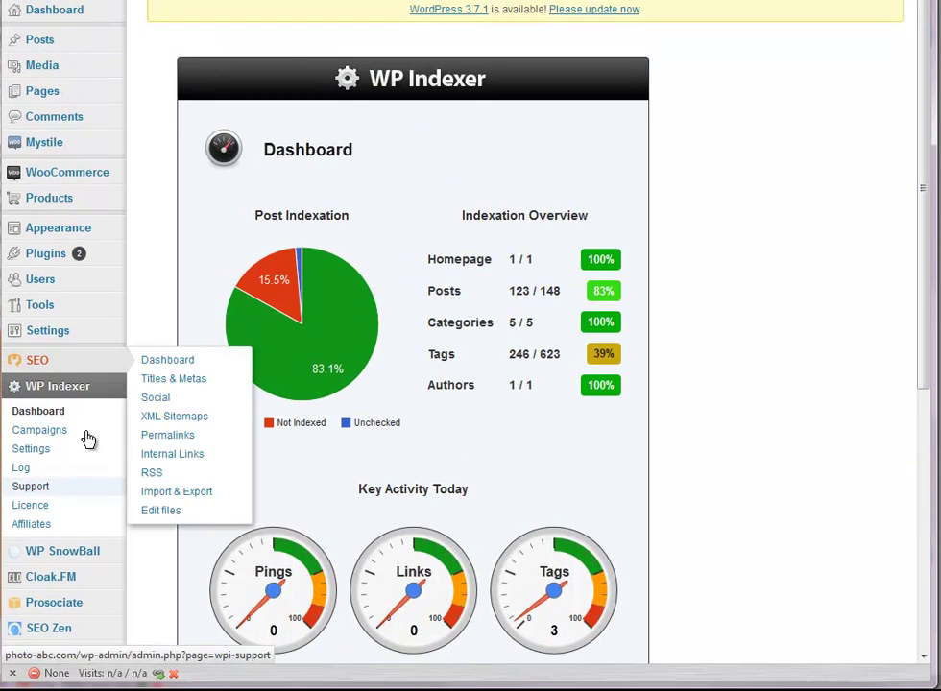
Open the WP SnowBall dashboard showing 5 snowballs, 39 posts, 4 links and the latest snowball graph.
{"action": "left_click", "coordinate": [79, 554]}
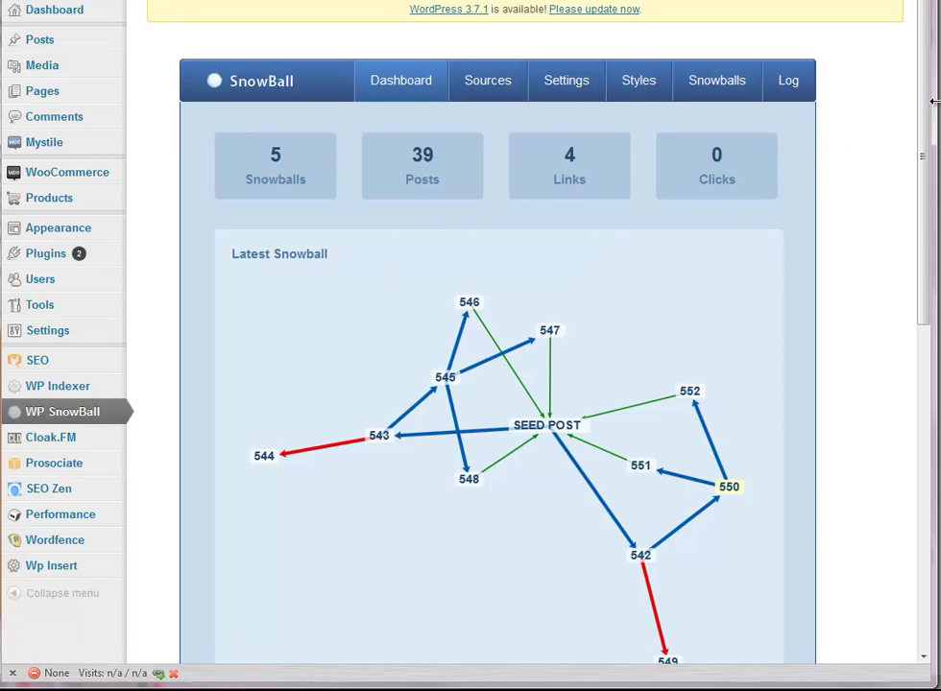
{"action": "left_click_drag", "start_coordinate": [926, 120], "coordinate": [929, 172]}
{"action": "mouse_move", "coordinate": [238, 158]}
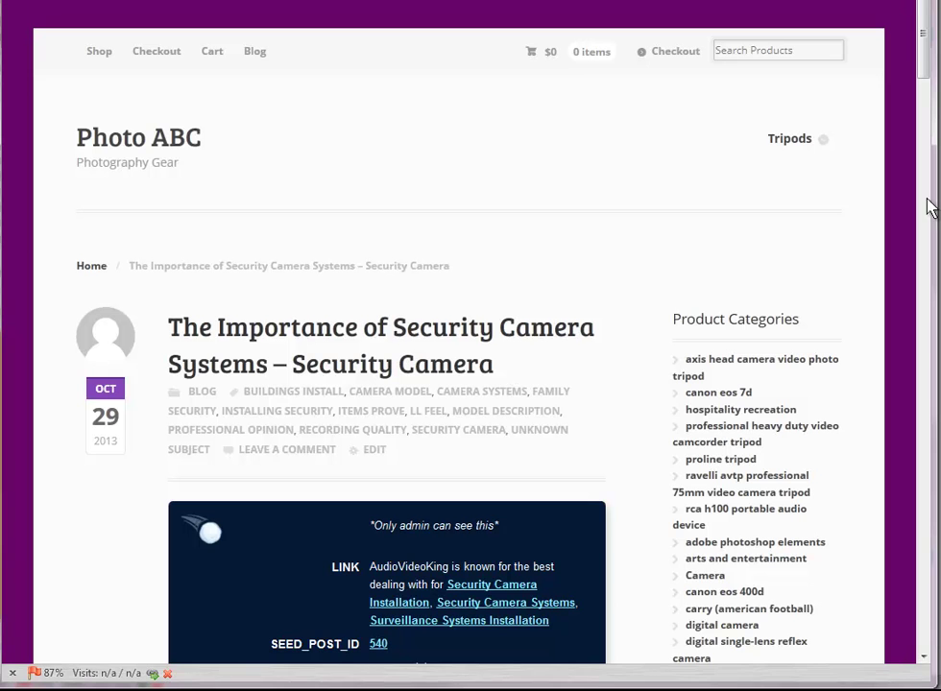
Inspect the Security Camera post's SnowBall box, highlighting the LINK text and the sooperarticles source.
{"action": "left_click_drag", "start_coordinate": [929, 57], "coordinate": [925, 115]}
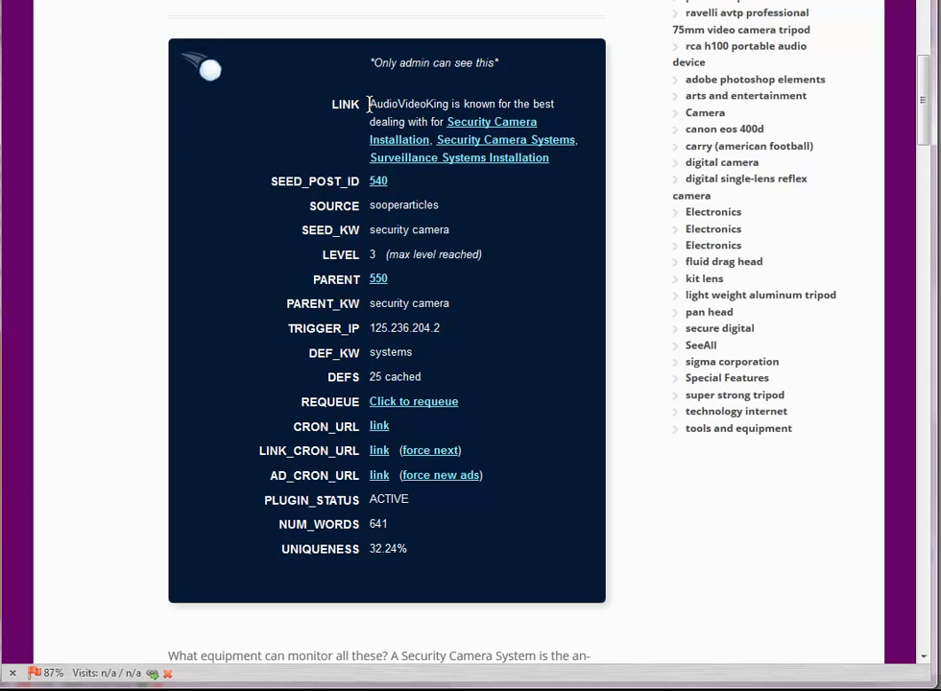
{"action": "left_click_drag", "start_coordinate": [371, 106], "coordinate": [423, 103]}
{"action": "left_click", "coordinate": [423, 102]}
{"action": "double_click", "coordinate": [423, 204]}
{"action": "left_click", "coordinate": [445, 210]}
{"action": "left_click_drag", "start_coordinate": [927, 101], "coordinate": [925, 192]}
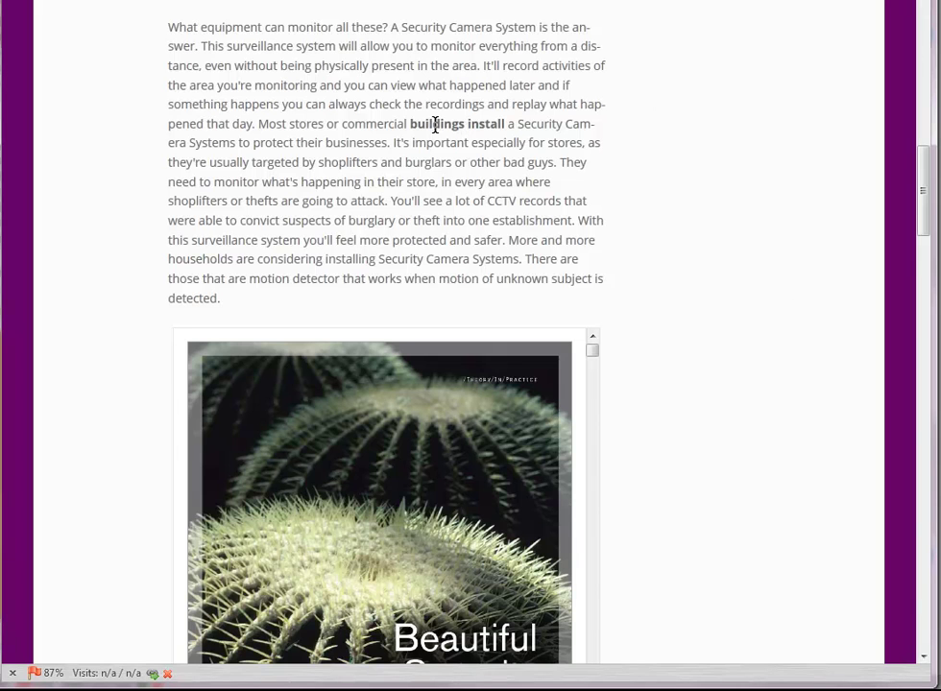
{"action": "left_click_drag", "start_coordinate": [410, 125], "coordinate": [509, 120]}
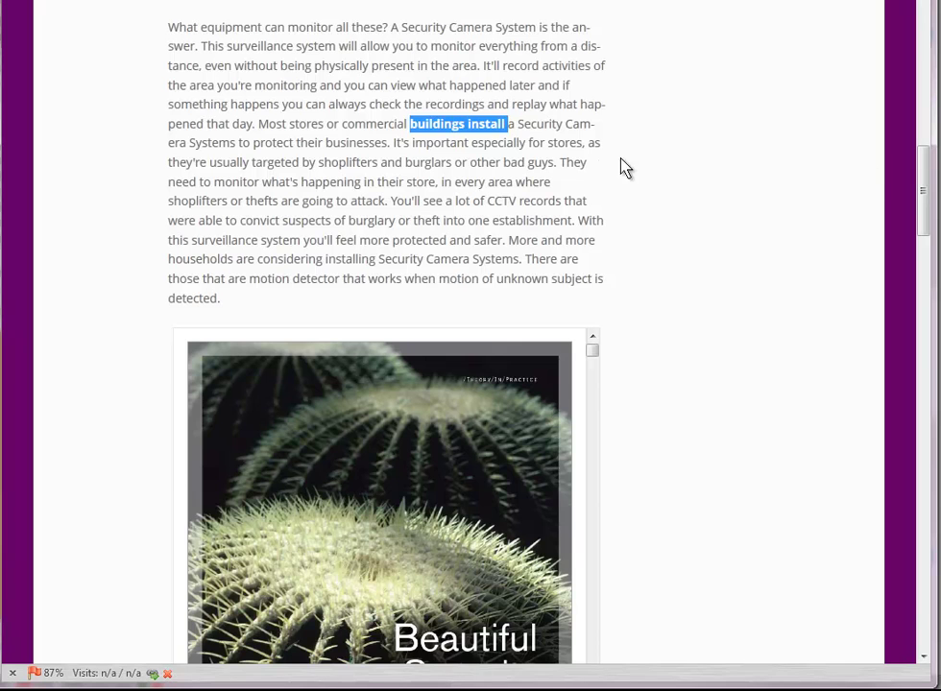
{"action": "left_click", "coordinate": [485, 129]}
{"action": "left_click_drag", "start_coordinate": [925, 164], "coordinate": [923, 205]}
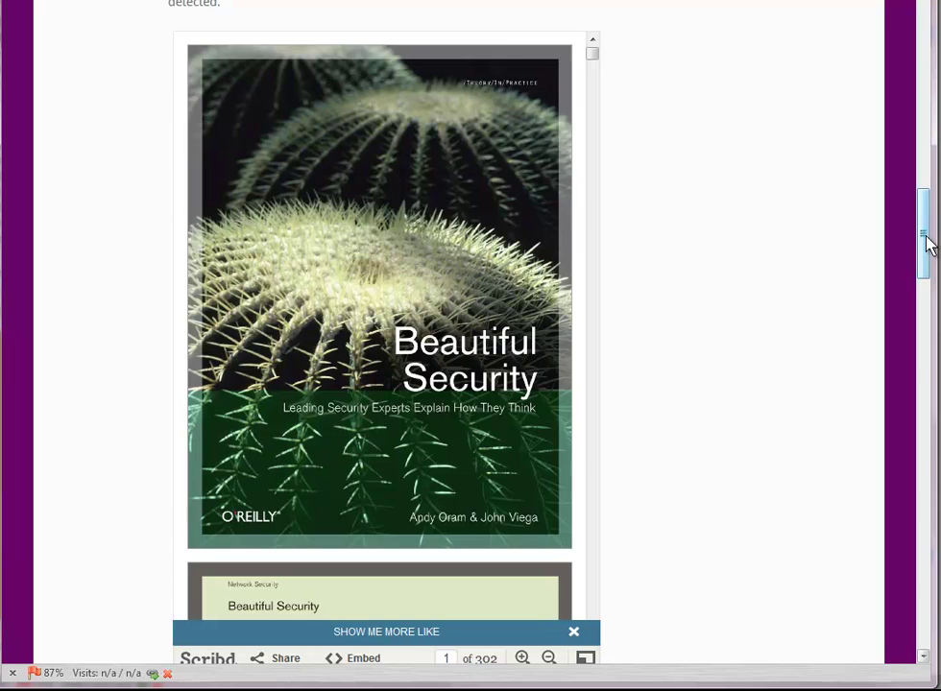
{"action": "left_click_drag", "start_coordinate": [927, 246], "coordinate": [931, 347]}
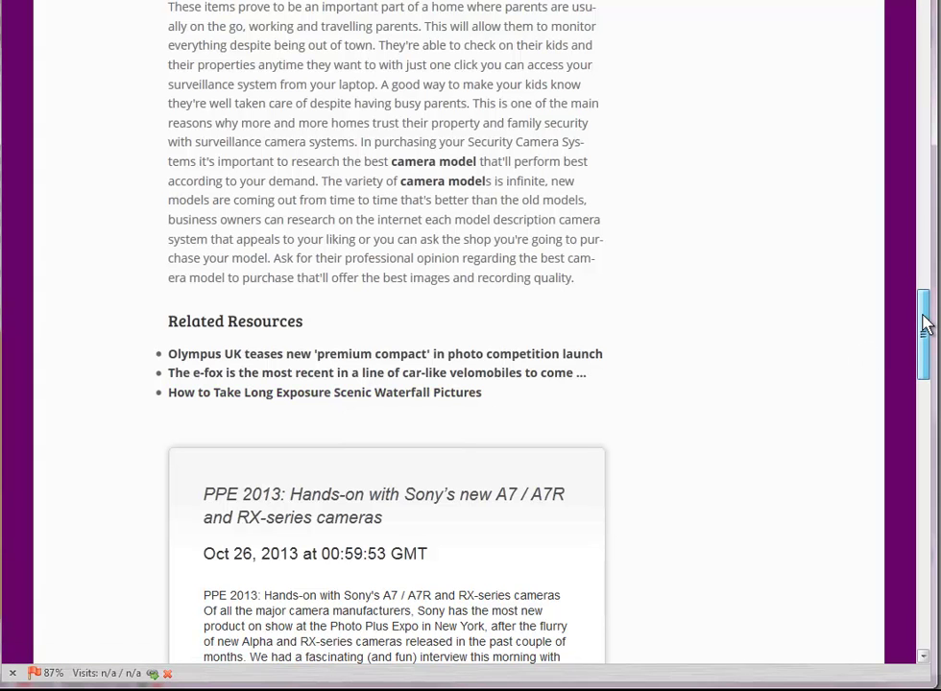
Find the Sony 'Hands-on' excerpt on the live site and open its full article via Continue.
{"action": "left_click_drag", "start_coordinate": [924, 326], "coordinate": [924, 359]}
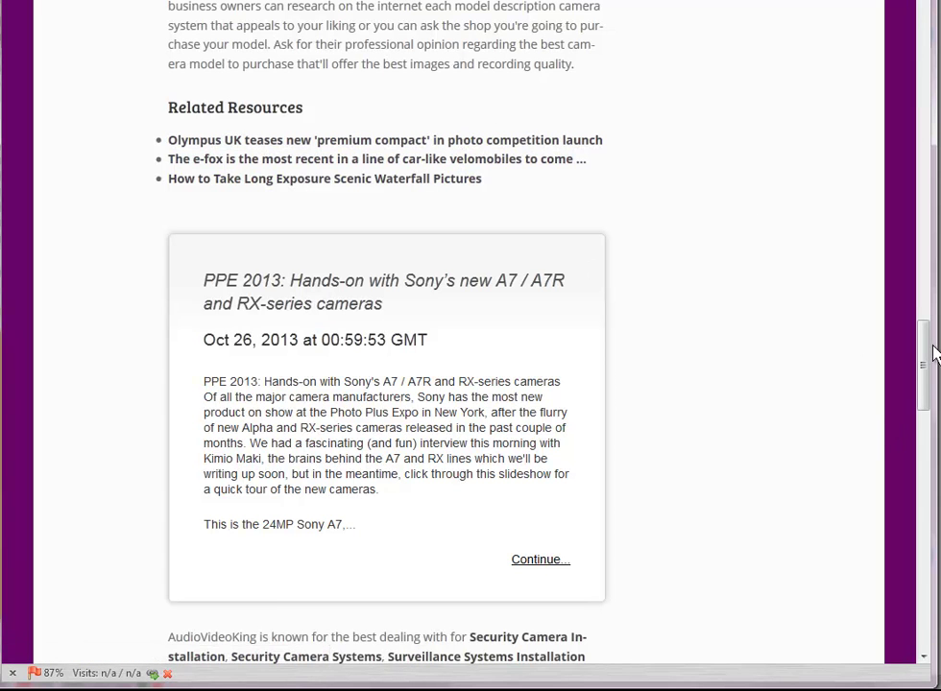
{"action": "mouse_move", "coordinate": [925, 360]}
{"action": "left_mouse_down"}
{"action": "mouse_move", "coordinate": [925, 394]}
{"action": "mouse_move", "coordinate": [926, 384]}
{"action": "left_mouse_up"}
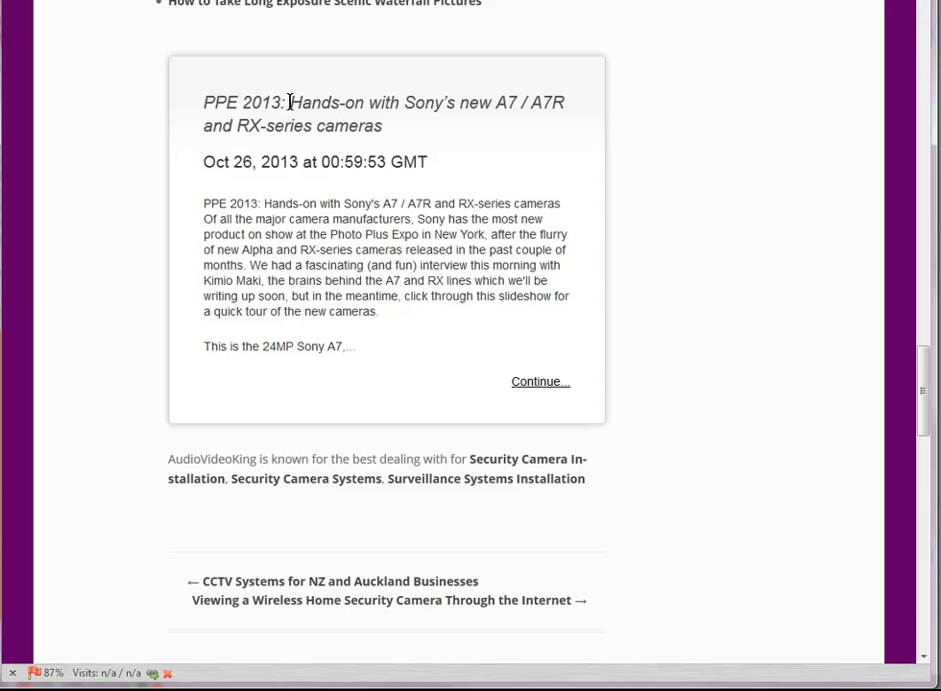
{"action": "left_click_drag", "start_coordinate": [290, 102], "coordinate": [365, 109]}
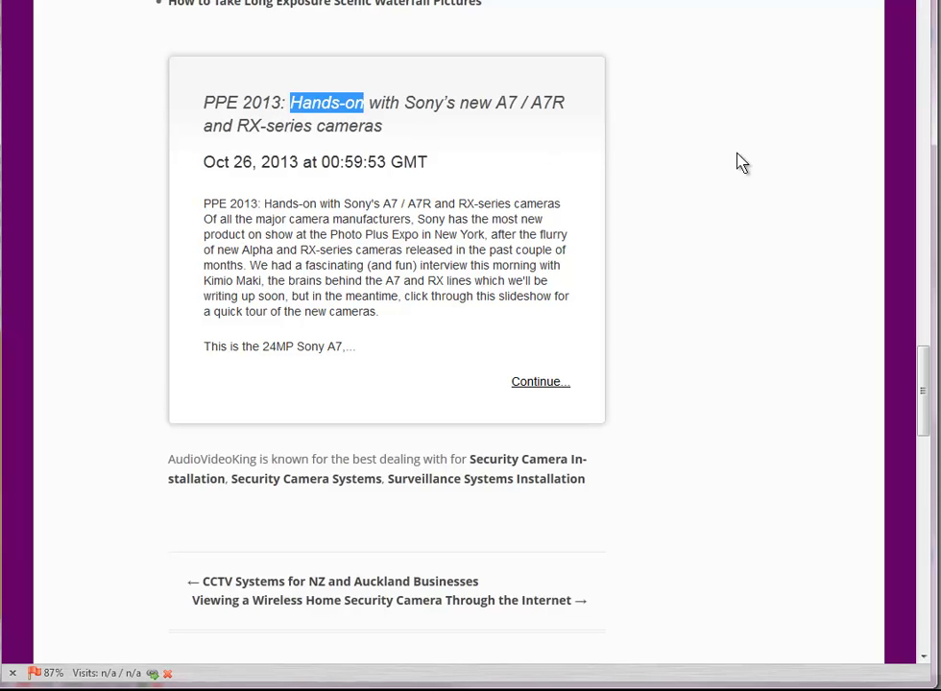
{"action": "left_click", "coordinate": [328, 100]}
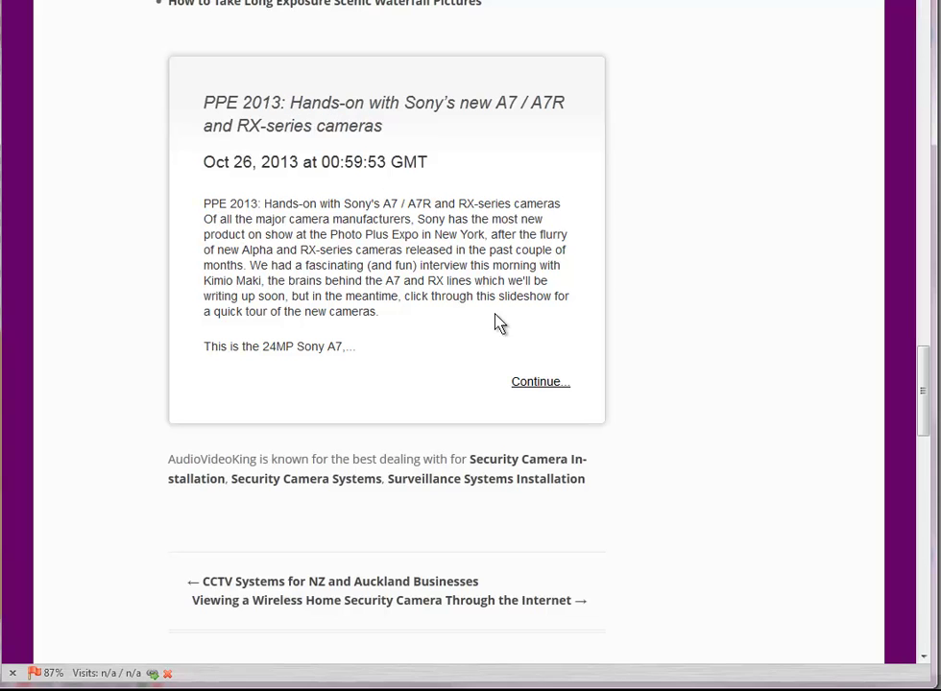
{"action": "left_click", "coordinate": [540, 383]}
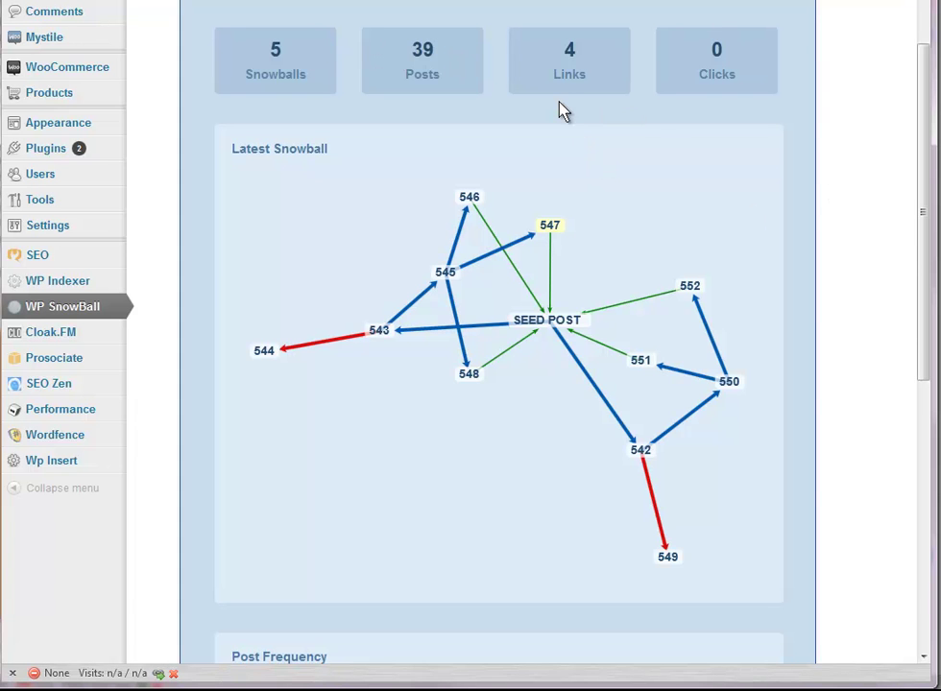
Review the enabled Content, Media, Links and Monetization sources on the SnowBall Sources tab.
{"action": "scroll", "coordinate": [564, 110], "scroll_direction": "up", "scroll_amount": 2}
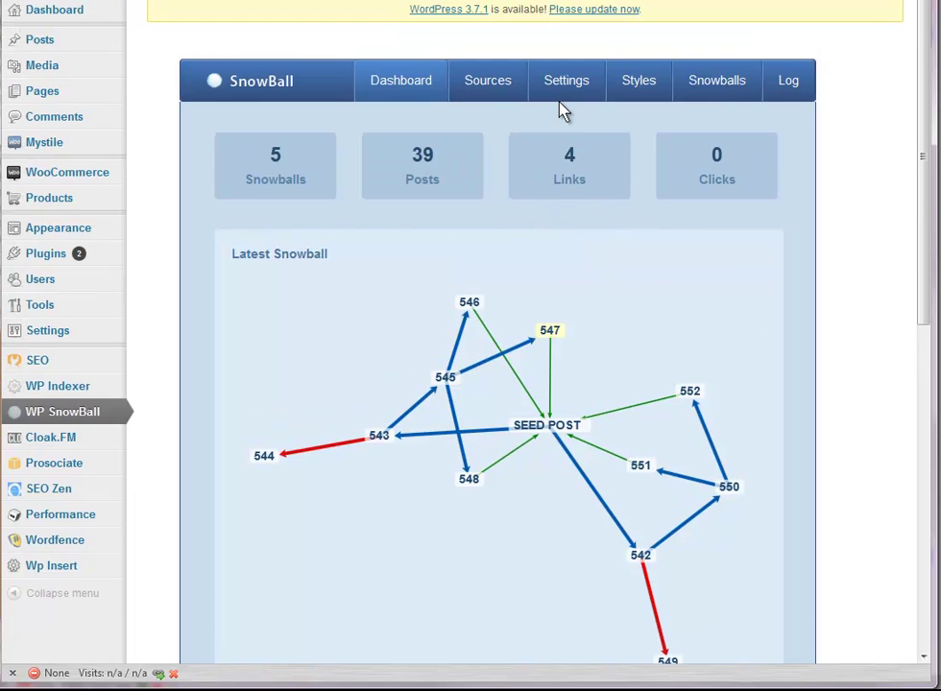
{"action": "left_click", "coordinate": [495, 88]}
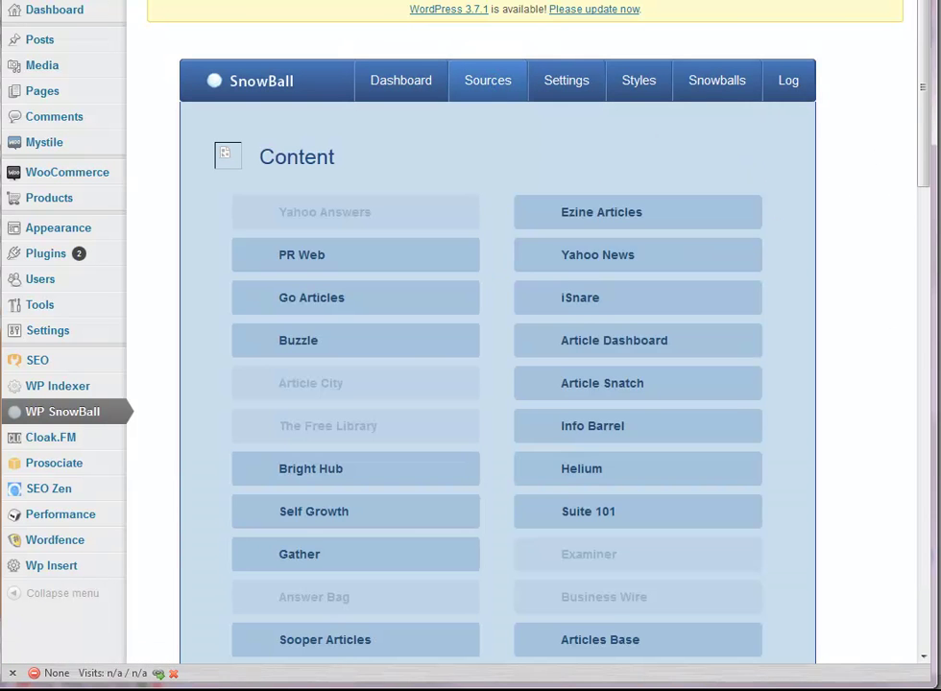
{"action": "left_click_drag", "start_coordinate": [923, 115], "coordinate": [916, 327]}
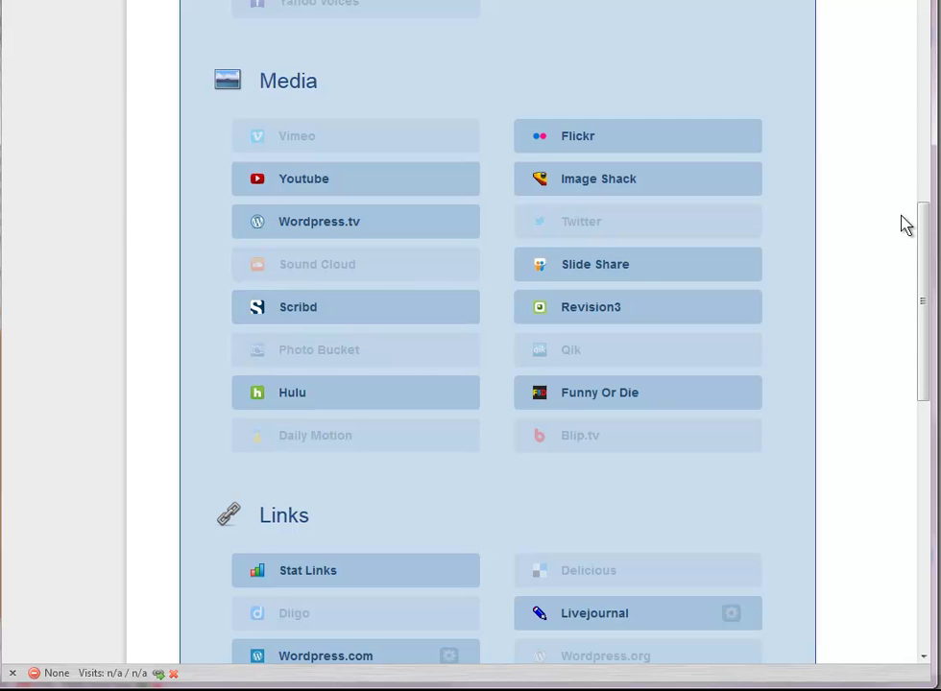
{"action": "left_click_drag", "start_coordinate": [930, 221], "coordinate": [929, 409]}
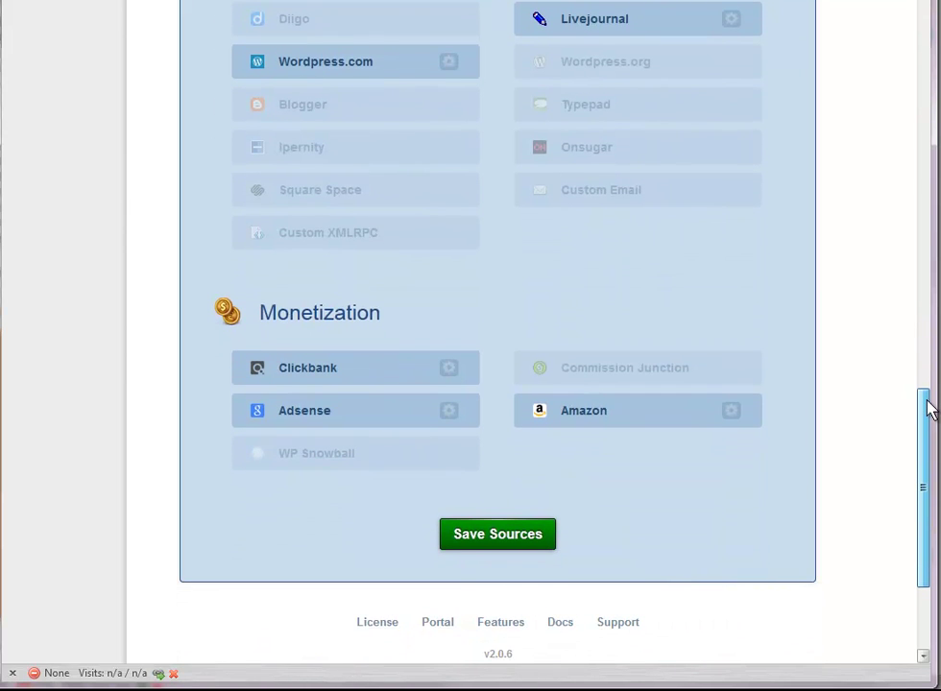
{"action": "left_click_drag", "start_coordinate": [930, 409], "coordinate": [934, 284]}
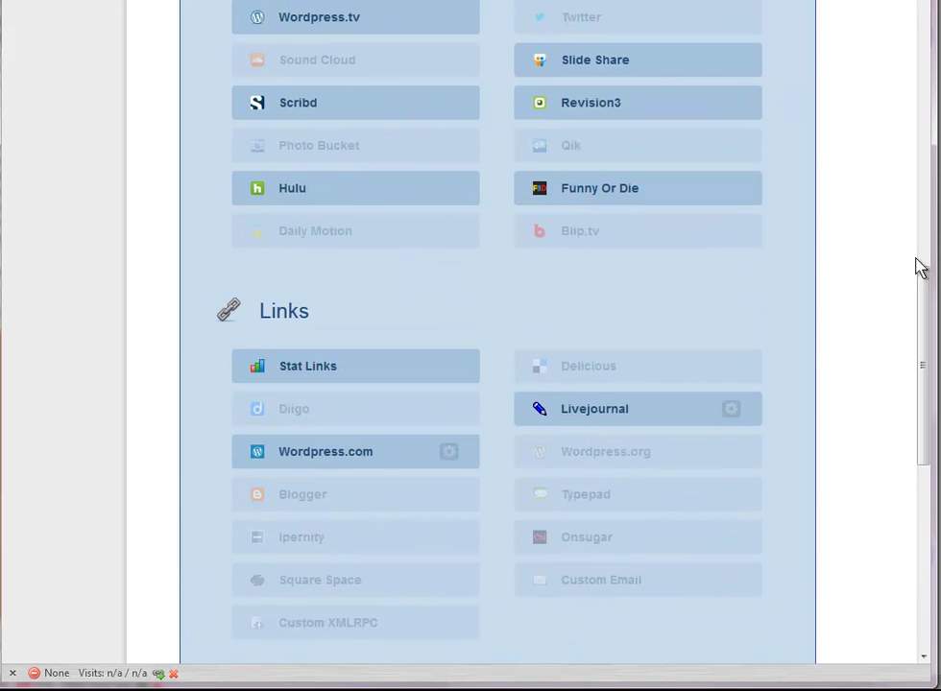
{"action": "left_click_drag", "start_coordinate": [926, 290], "coordinate": [927, 107]}
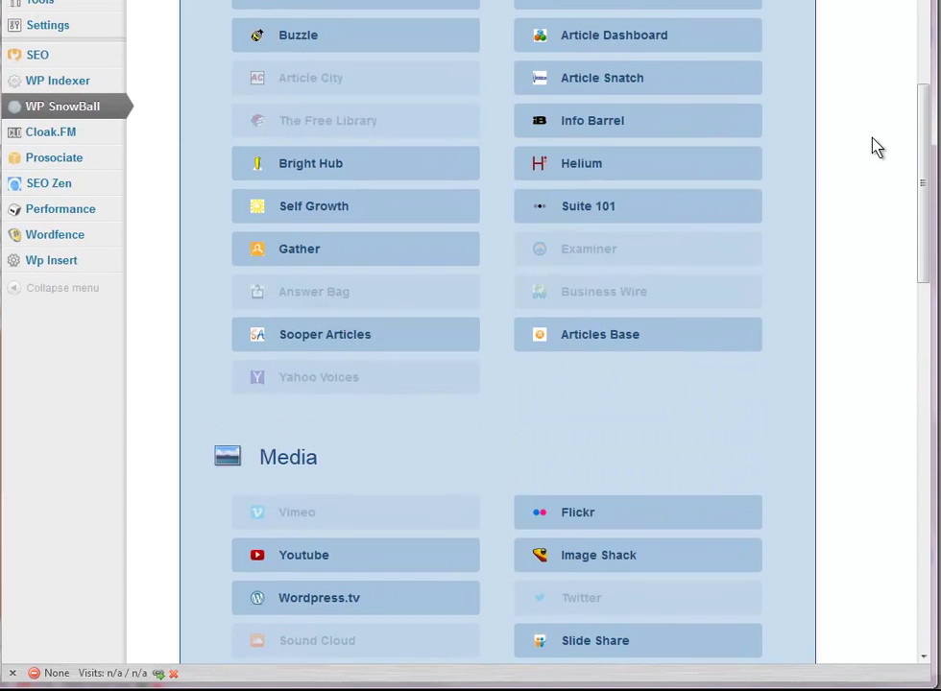
{"action": "left_click_drag", "start_coordinate": [924, 154], "coordinate": [924, 46]}
{"action": "left_click", "coordinate": [573, 86]}
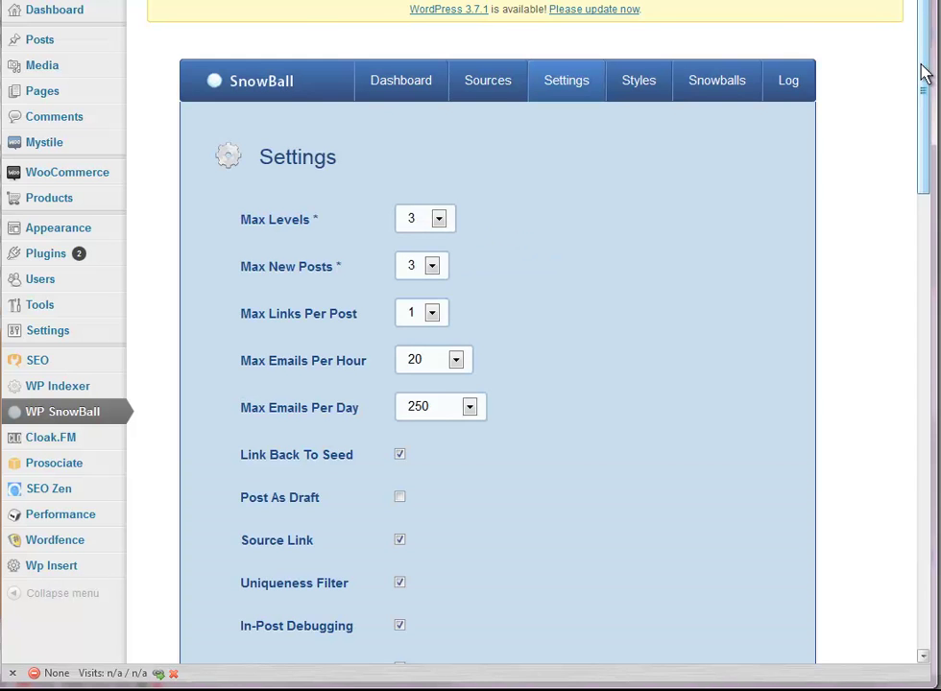
Review the SnowBall settings: max levels 3, max new posts 3, elegant style, 100 words per style.
{"action": "left_click_drag", "start_coordinate": [924, 72], "coordinate": [909, 185]}
{"action": "mouse_move", "coordinate": [278, 120]}
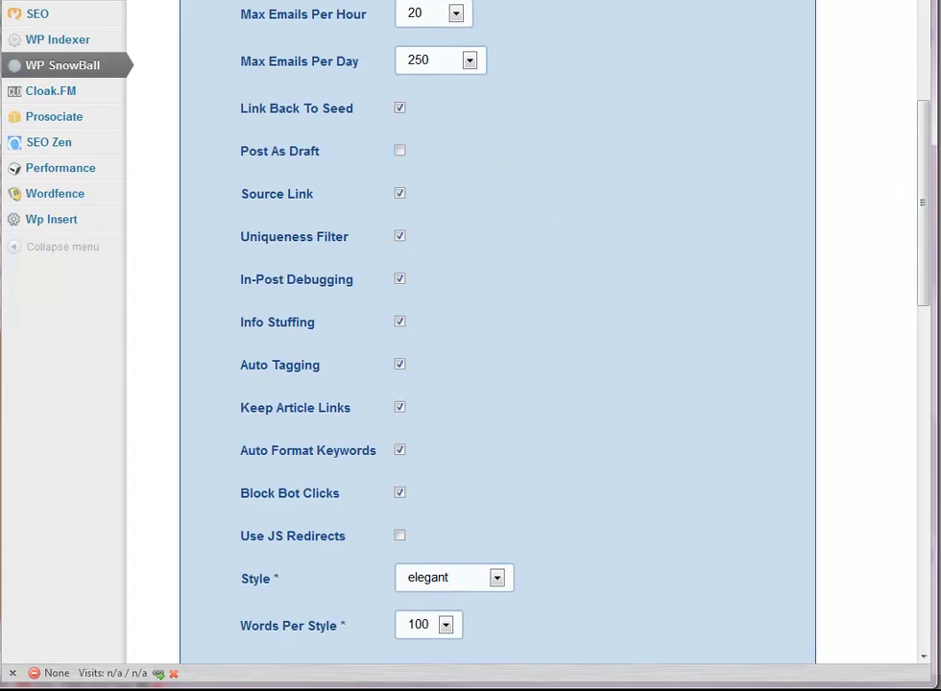
{"action": "left_click_drag", "start_coordinate": [926, 193], "coordinate": [924, 82]}
{"action": "left_click", "coordinate": [427, 88]}
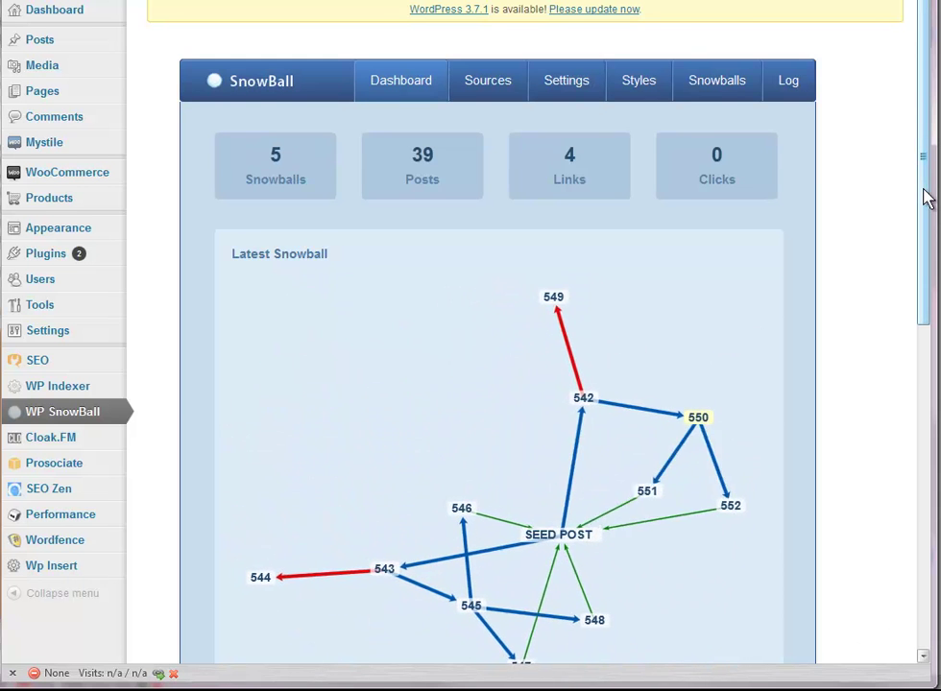
Scroll past the Latest Snowball graph and Post Frequency, then bring up the live Sony A7 post.
{"action": "left_click_drag", "start_coordinate": [925, 195], "coordinate": [936, 318]}
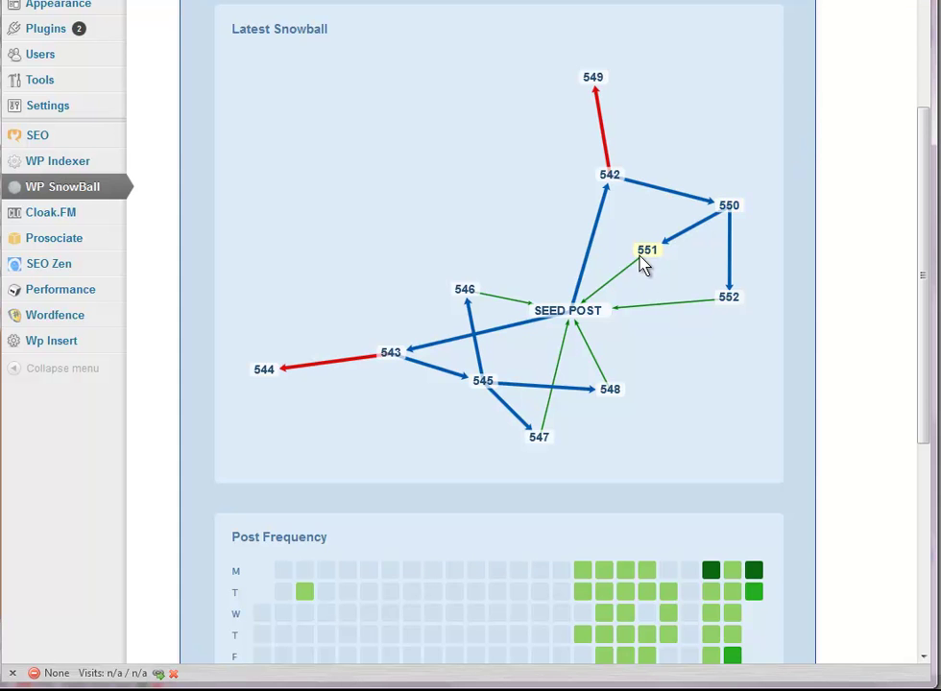
{"action": "left_click_drag", "start_coordinate": [920, 252], "coordinate": [725, 8]}
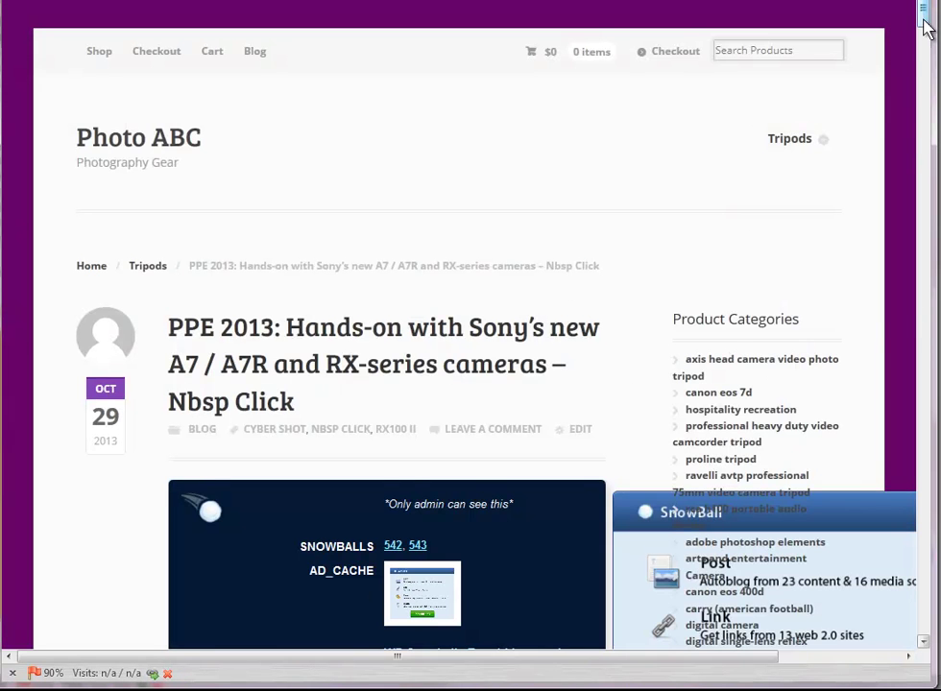
Return to the WP SnowBall dashboard showing 5 snowballs, 39 posts, 4 links and 0 clicks.
{"action": "left_click_drag", "start_coordinate": [928, 15], "coordinate": [930, 179]}
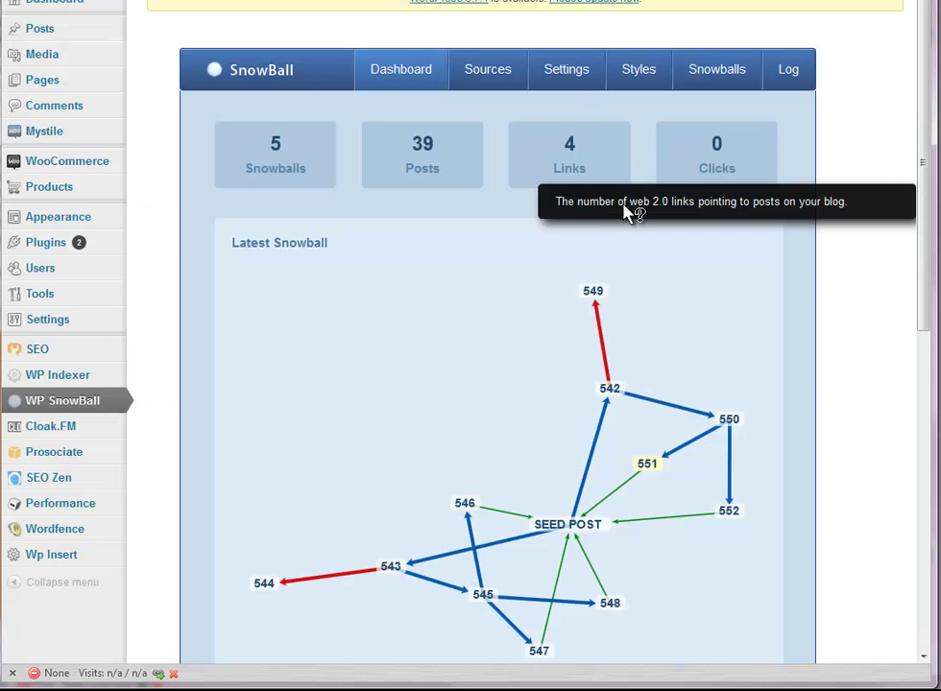
Go to the WP SnowBall Styles page to preview the elegant and simple_inline post styles.
{"action": "left_click", "coordinate": [640, 71]}
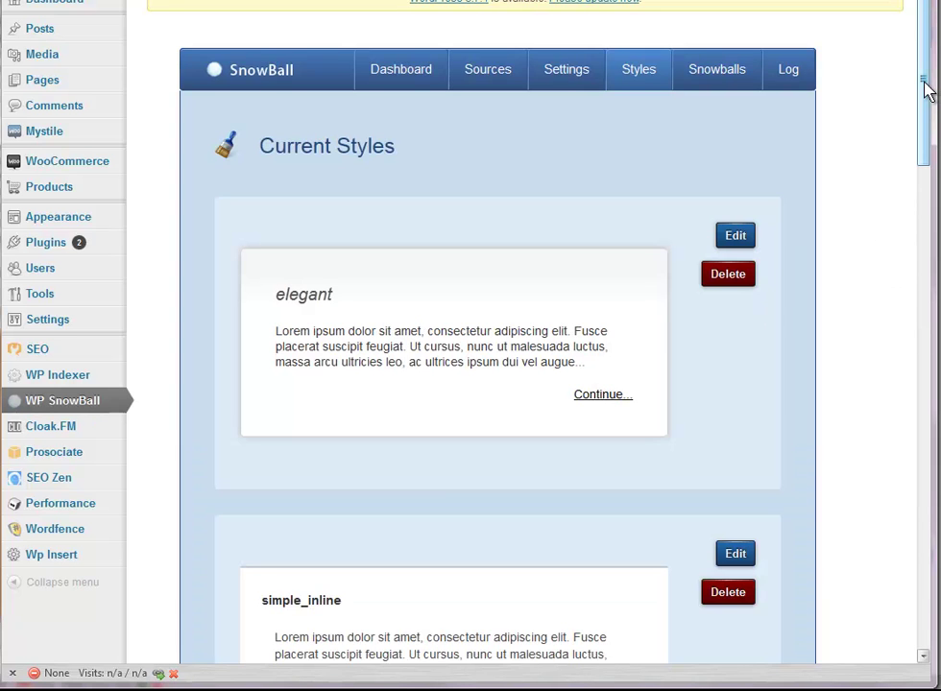
{"action": "left_click_drag", "start_coordinate": [924, 89], "coordinate": [918, 130]}
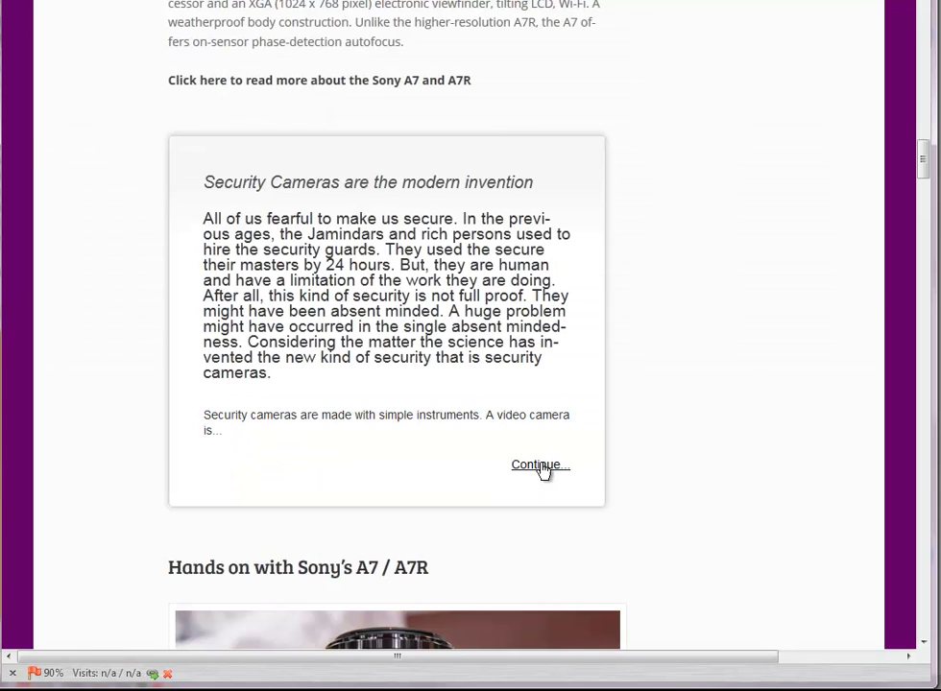
Scroll the live Sony A7 post past the 'Security Cameras are the modern invention' excerpt to Related Resources.
{"action": "left_click_drag", "start_coordinate": [927, 147], "coordinate": [937, 526]}
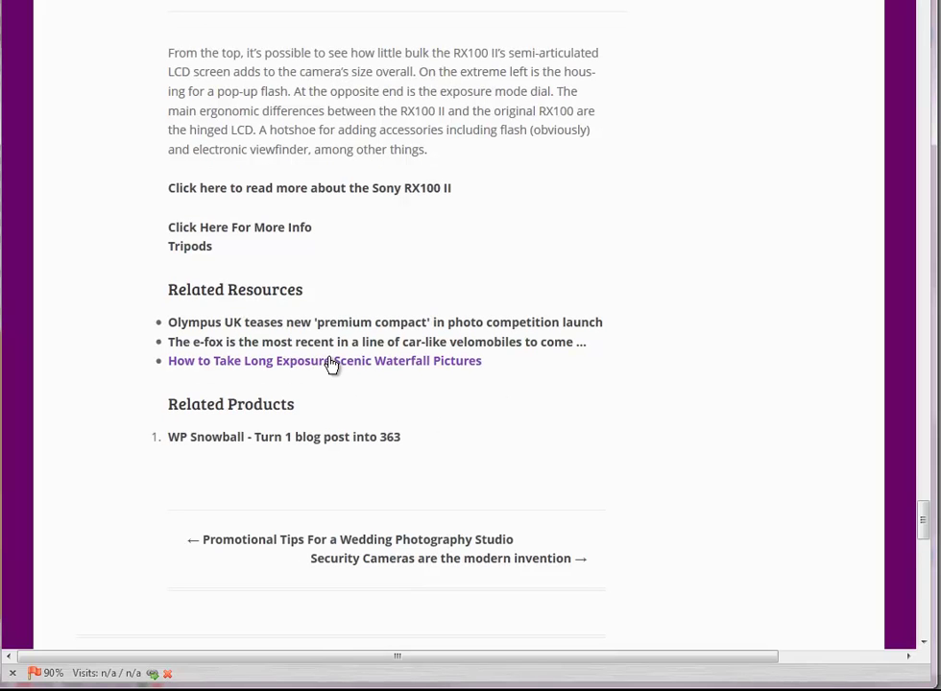